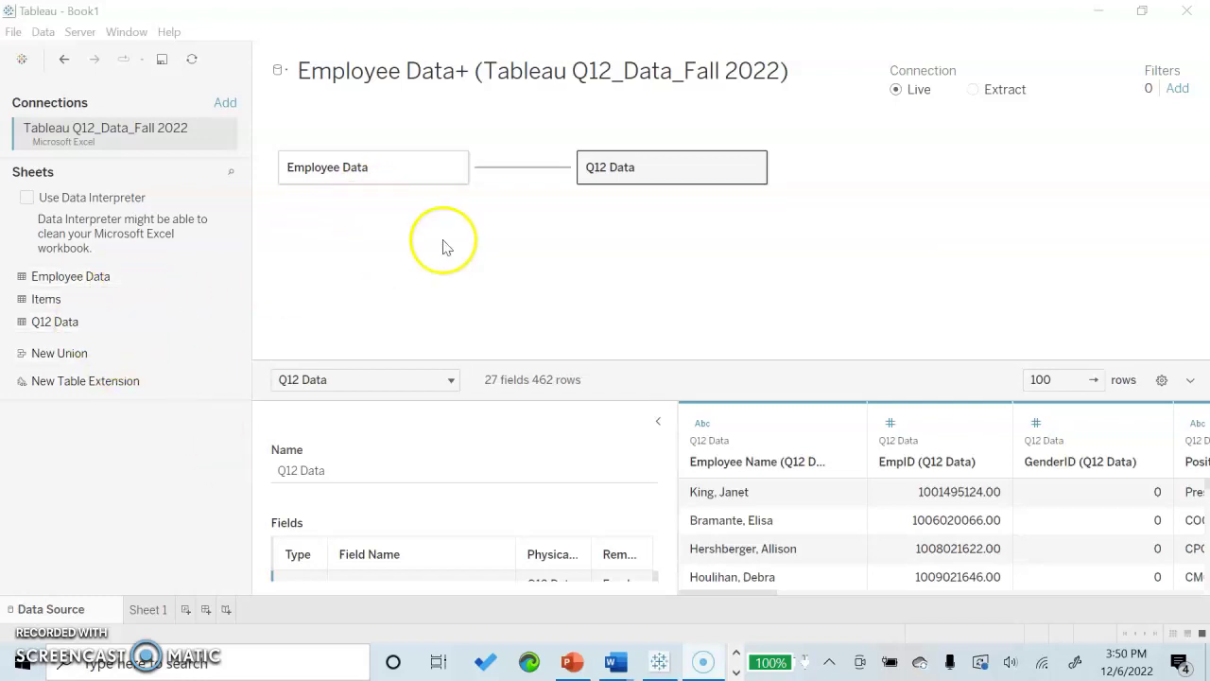
Check the Emp ID = EmpID relationship between Employee Data and Q12 Data, then go to Sheet 1.
{"action": "left_click", "coordinate": [523, 168]}
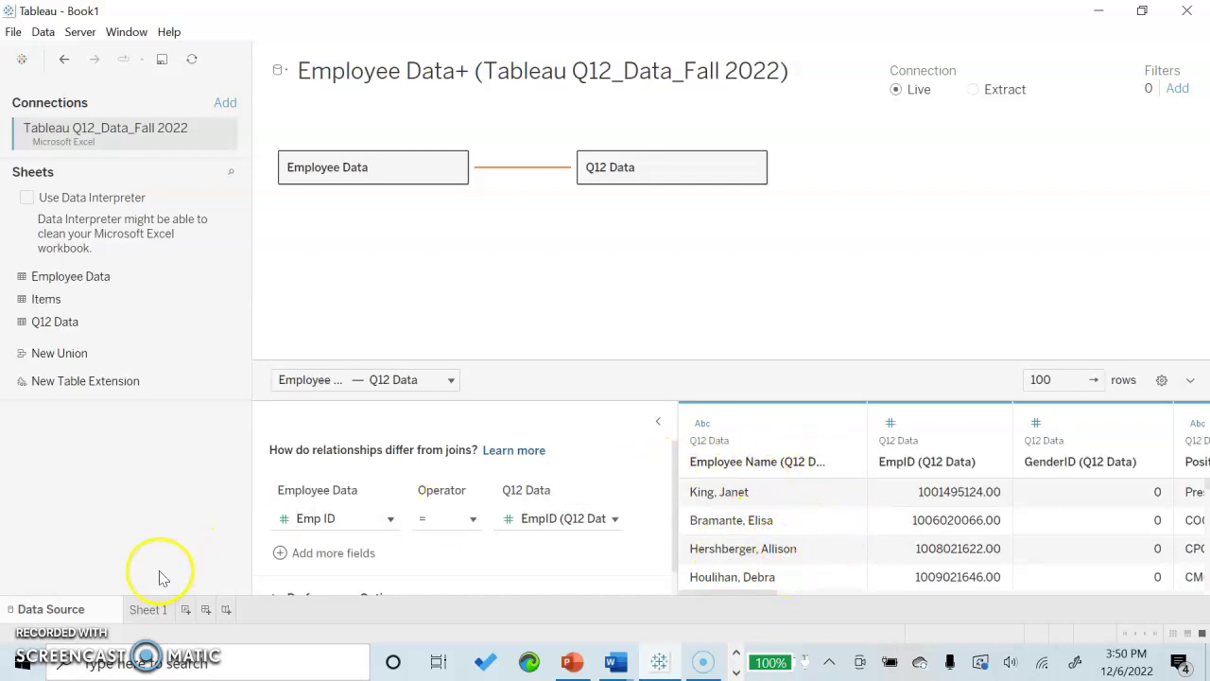
{"action": "left_click", "coordinate": [147, 609]}
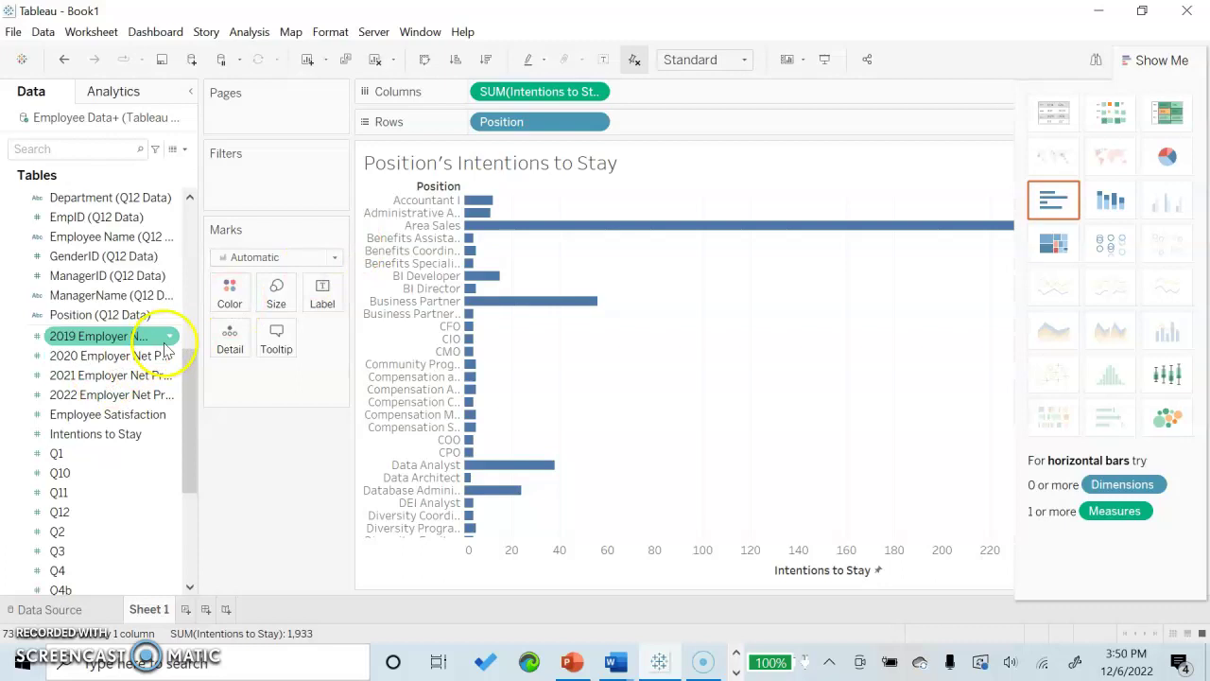
{"action": "left_click", "coordinate": [62, 394]}
{"action": "scroll", "coordinate": [62, 394], "scroll_direction": "up", "scroll_amount": 7}
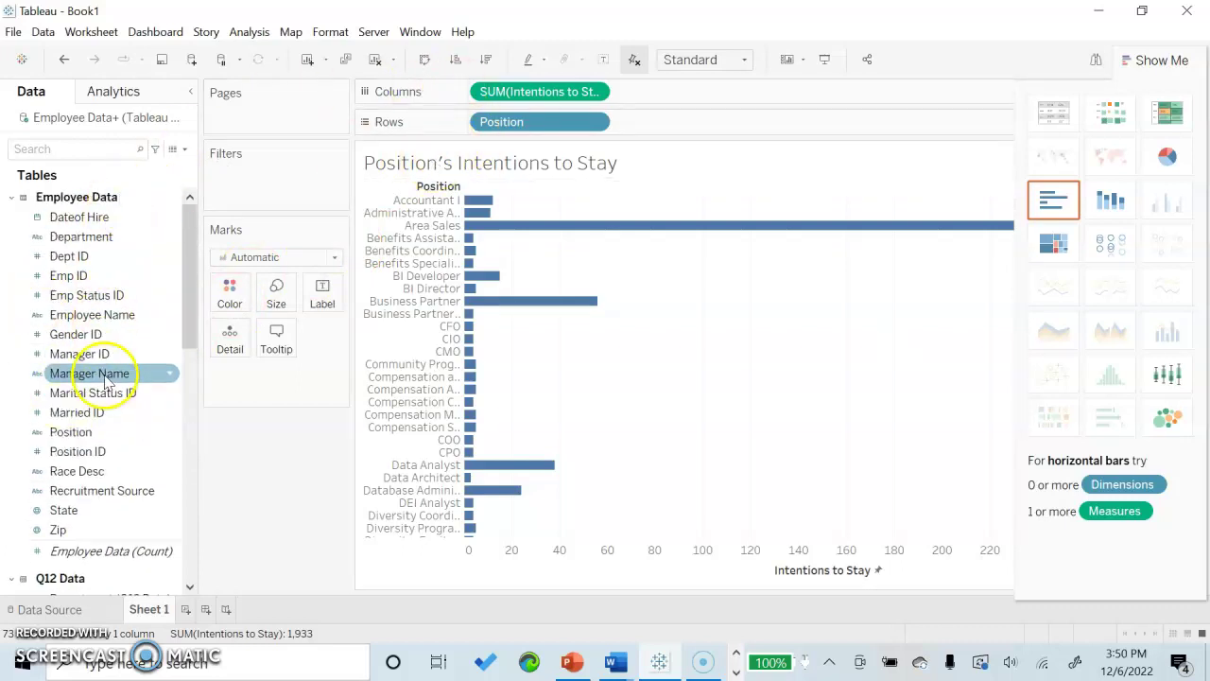
{"action": "scroll", "coordinate": [154, 489], "scroll_direction": "down", "scroll_amount": 5}
{"action": "left_click", "coordinate": [159, 486]}
{"action": "scroll", "coordinate": [160, 492], "scroll_direction": "down", "scroll_amount": 3}
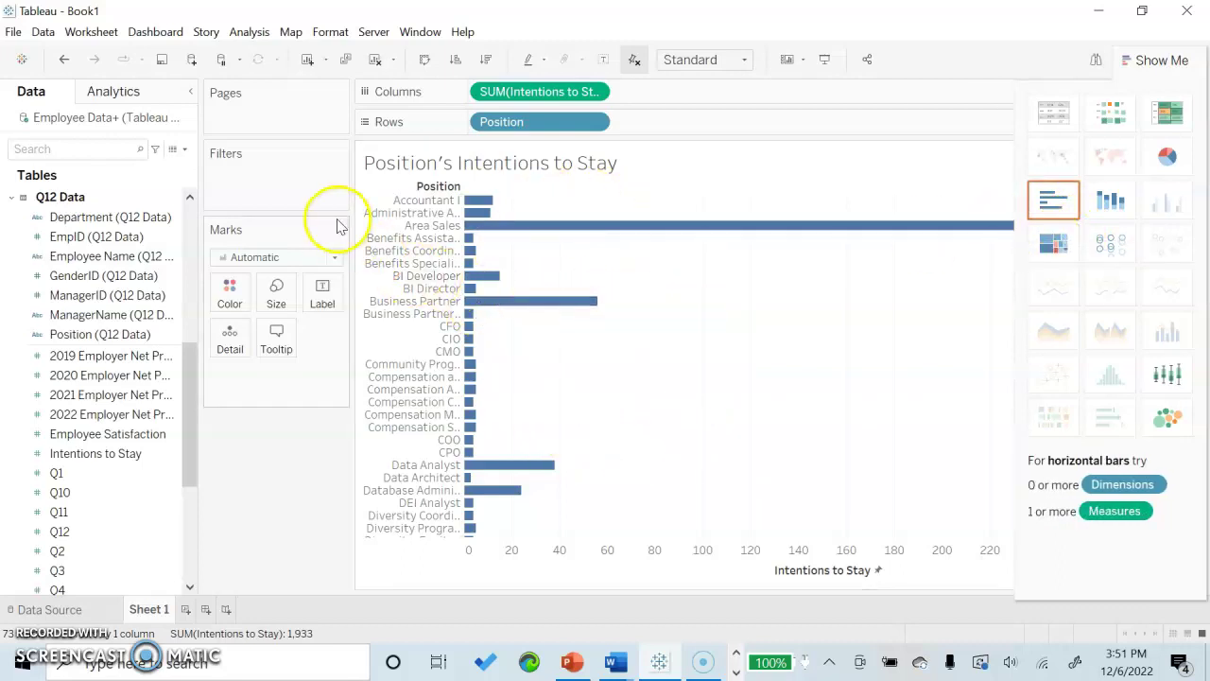
Drop a Constant Line on the whole table with value 25.
{"action": "left_click", "coordinate": [113, 91]}
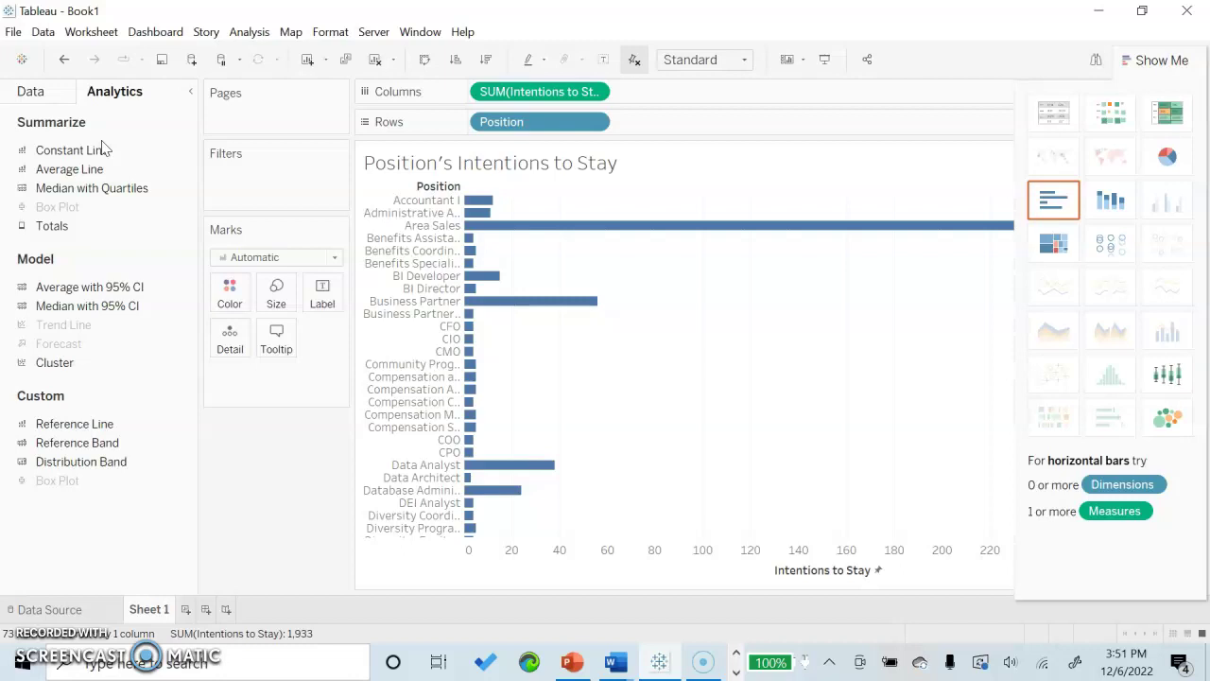
{"action": "left_click_drag", "start_coordinate": [111, 151], "coordinate": [716, 283]}
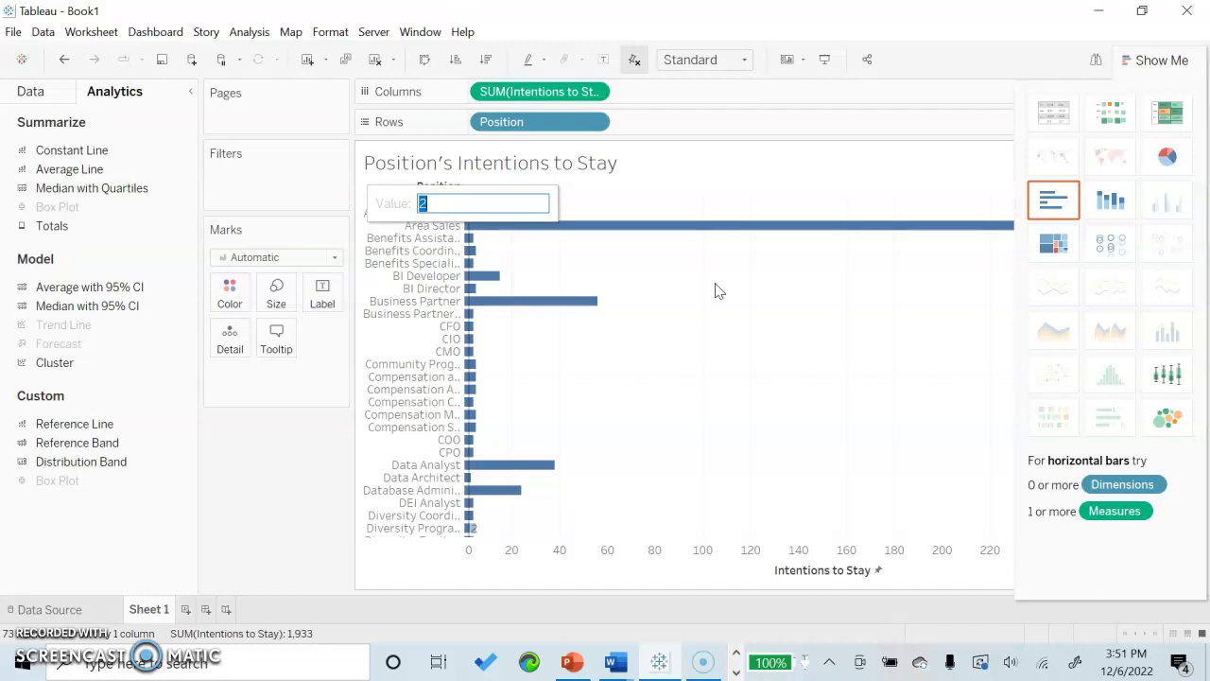
{"action": "type", "text": "25"}
{"action": "key", "text": "Return"}
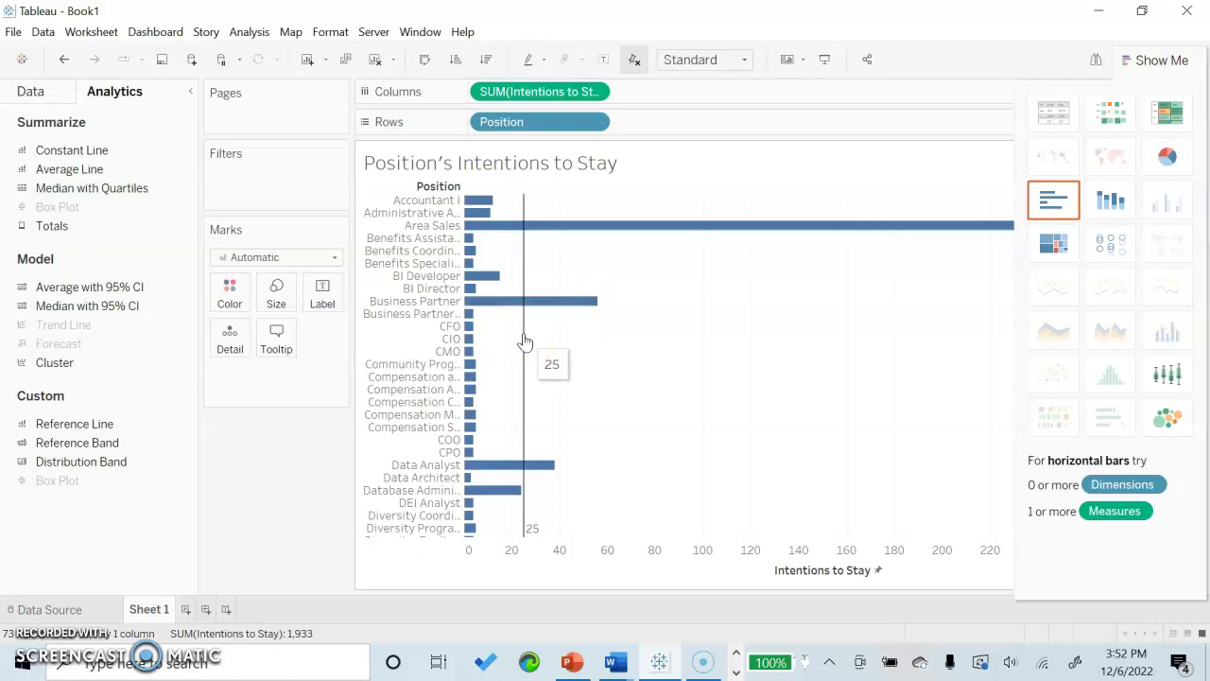
{"action": "left_click", "coordinate": [81, 178]}
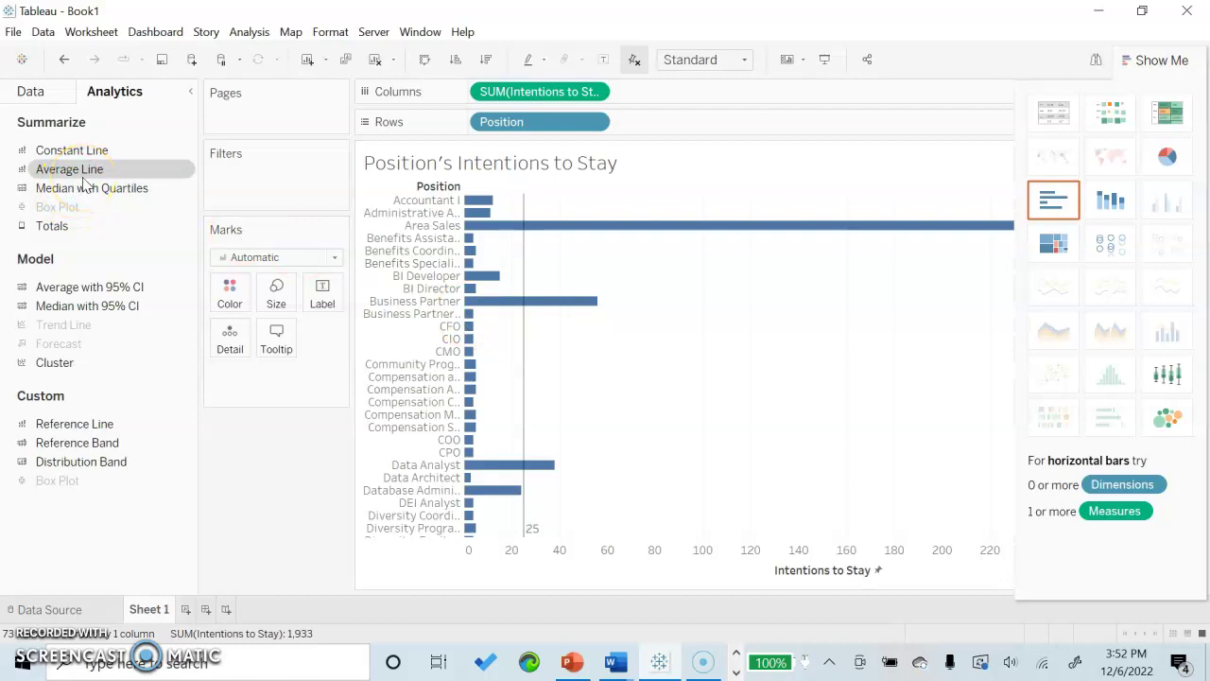
Drop an Average Line on the table and check its value of about 26.48.
{"action": "left_click_drag", "start_coordinate": [85, 185], "coordinate": [656, 349]}
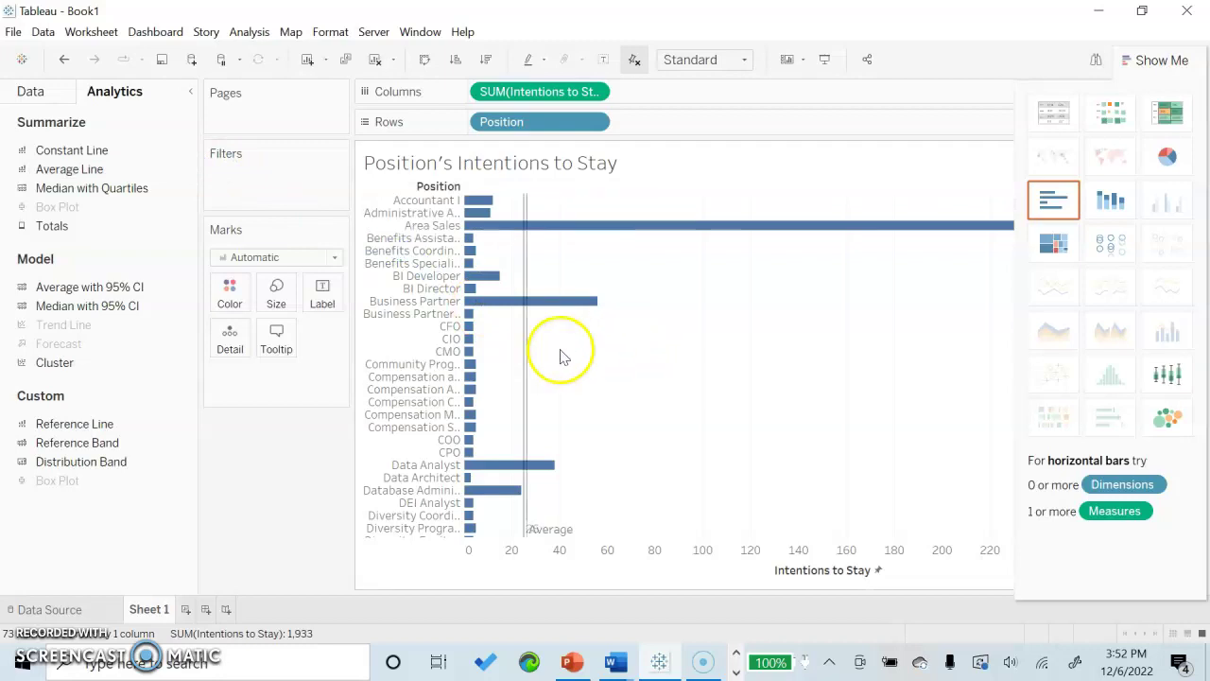
{"action": "left_click", "coordinate": [530, 354]}
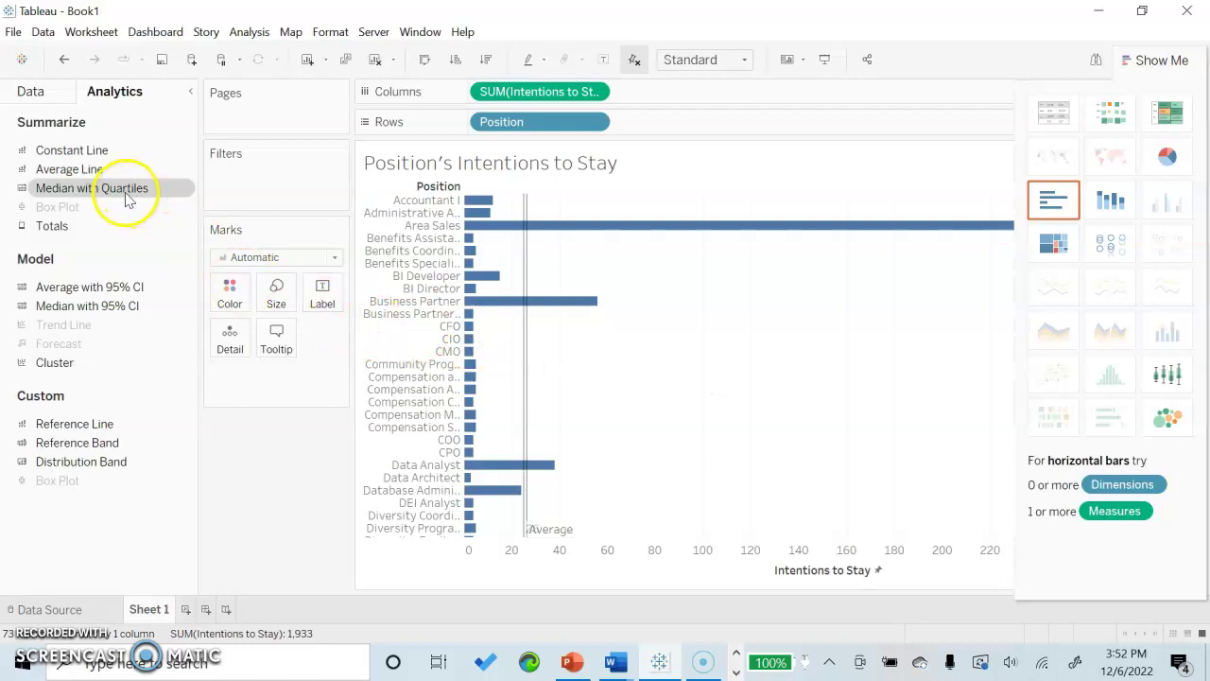
Drop Median with Quartiles on the table, showing median 4 and upper quartile 6.
{"action": "left_click_drag", "start_coordinate": [123, 190], "coordinate": [608, 211]}
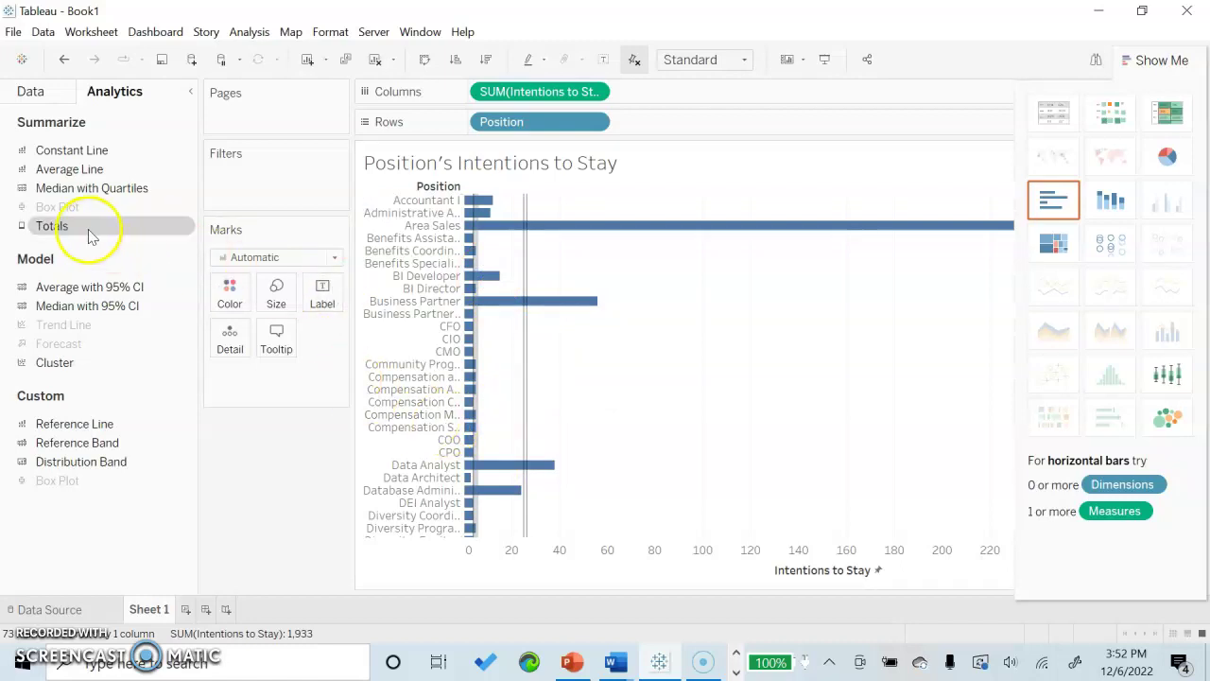
Drop Totals onto Column Grand Totals to add a Grand Total bar.
{"action": "left_click_drag", "start_coordinate": [80, 236], "coordinate": [587, 219]}
{"action": "scroll", "coordinate": [694, 481], "scroll_direction": "down", "scroll_amount": 1}
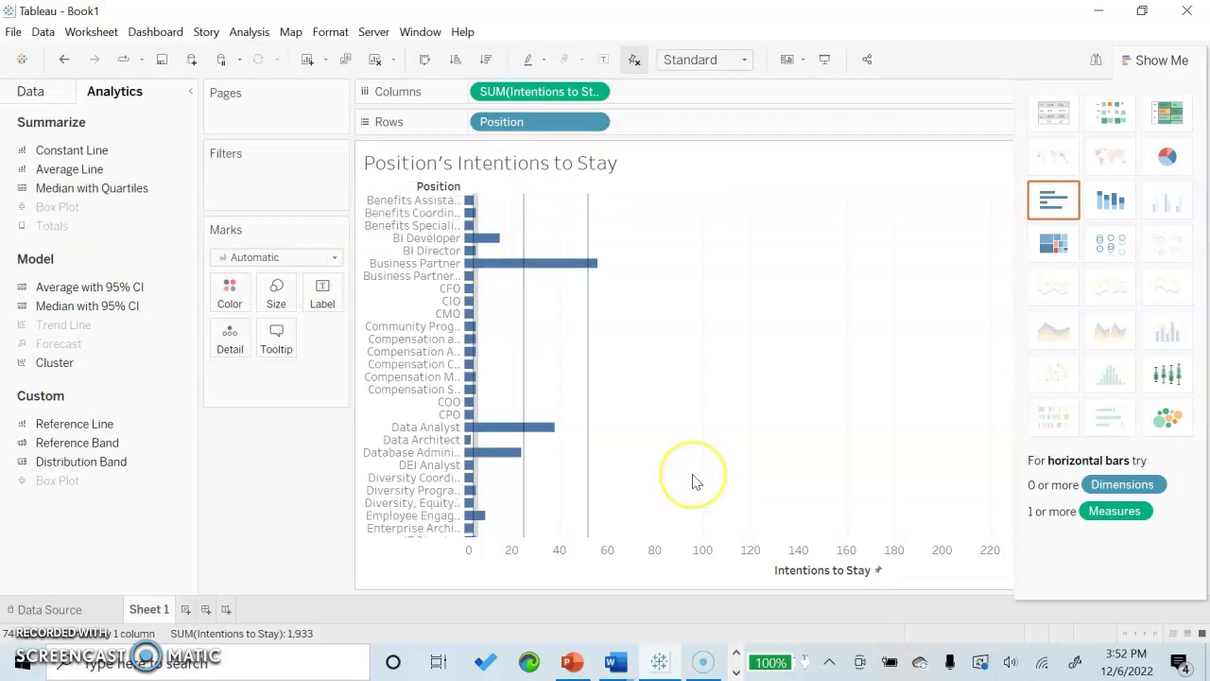
{"action": "scroll", "coordinate": [694, 482], "scroll_direction": "down", "scroll_amount": 5}
Inspect the median and average line values, the average now reading about 52.03.
{"action": "mouse_move", "coordinate": [586, 508]}
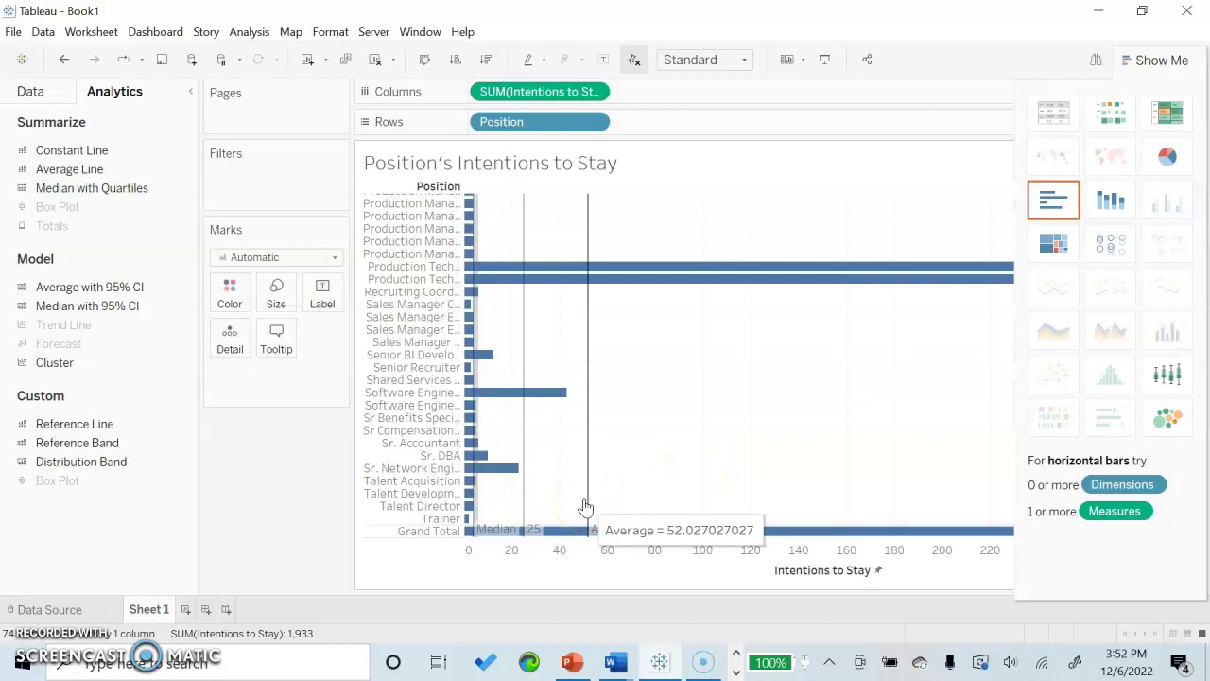
{"action": "left_click", "coordinate": [507, 556]}
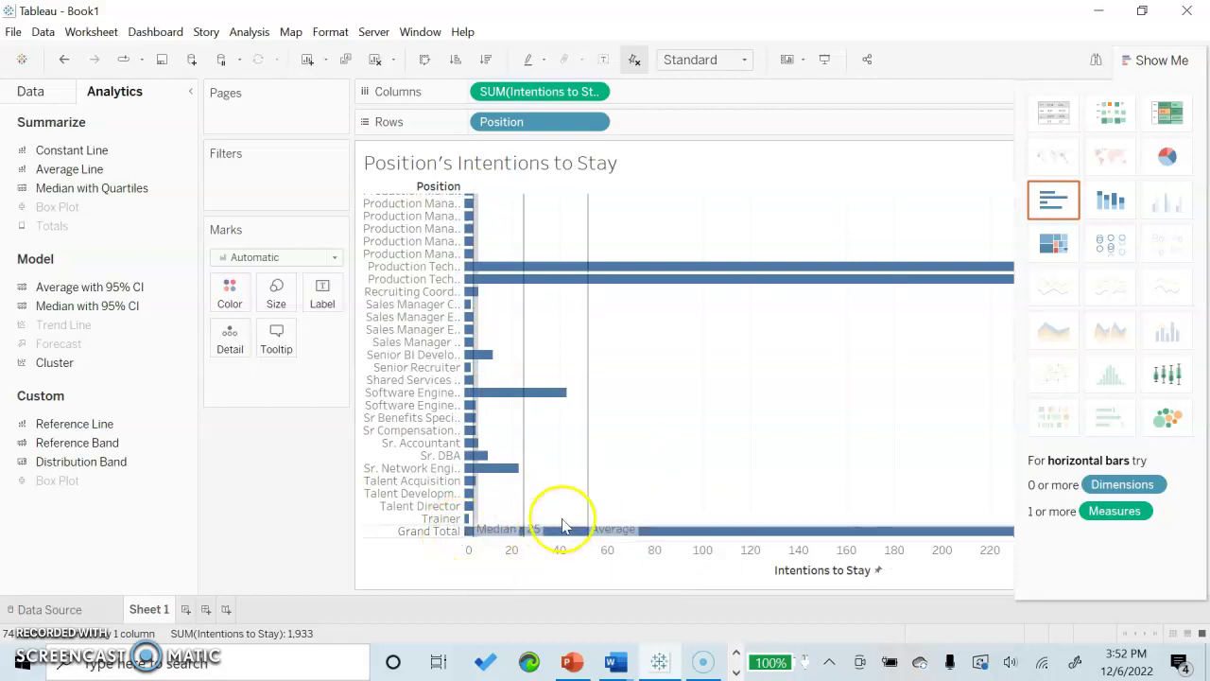
{"action": "mouse_move", "coordinate": [558, 530]}
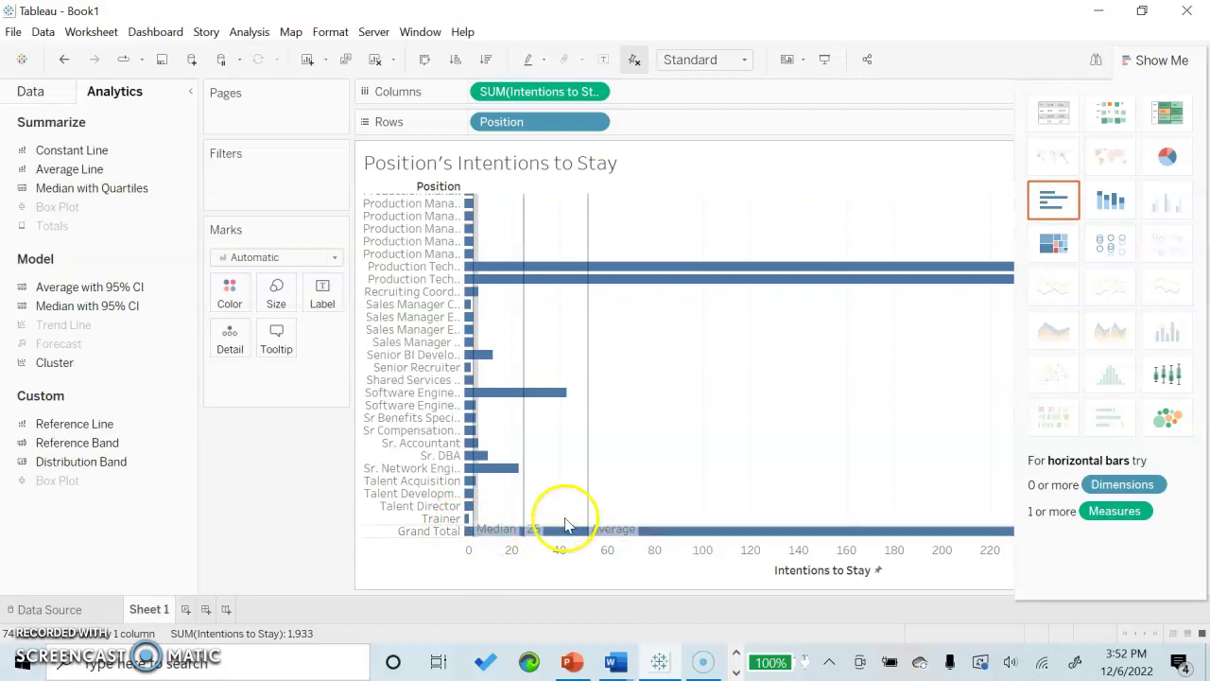
{"action": "scroll", "coordinate": [506, 527], "scroll_direction": "up", "scroll_amount": 1}
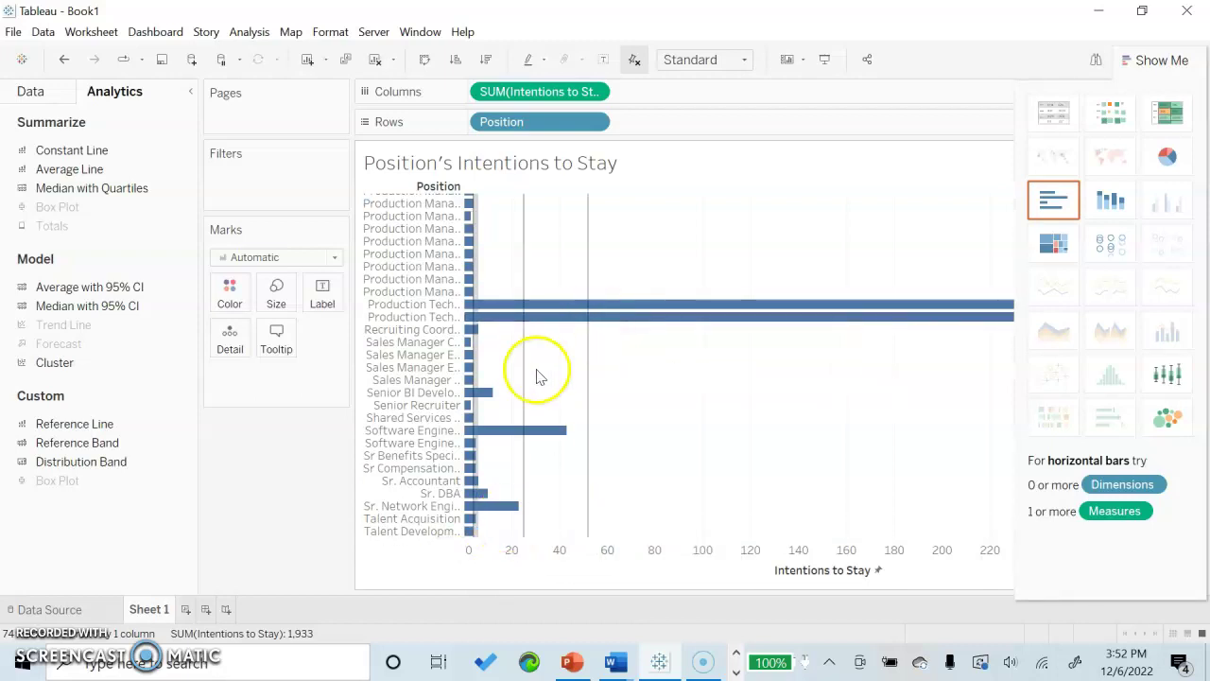
{"action": "scroll", "coordinate": [501, 477], "scroll_direction": "down", "scroll_amount": 1}
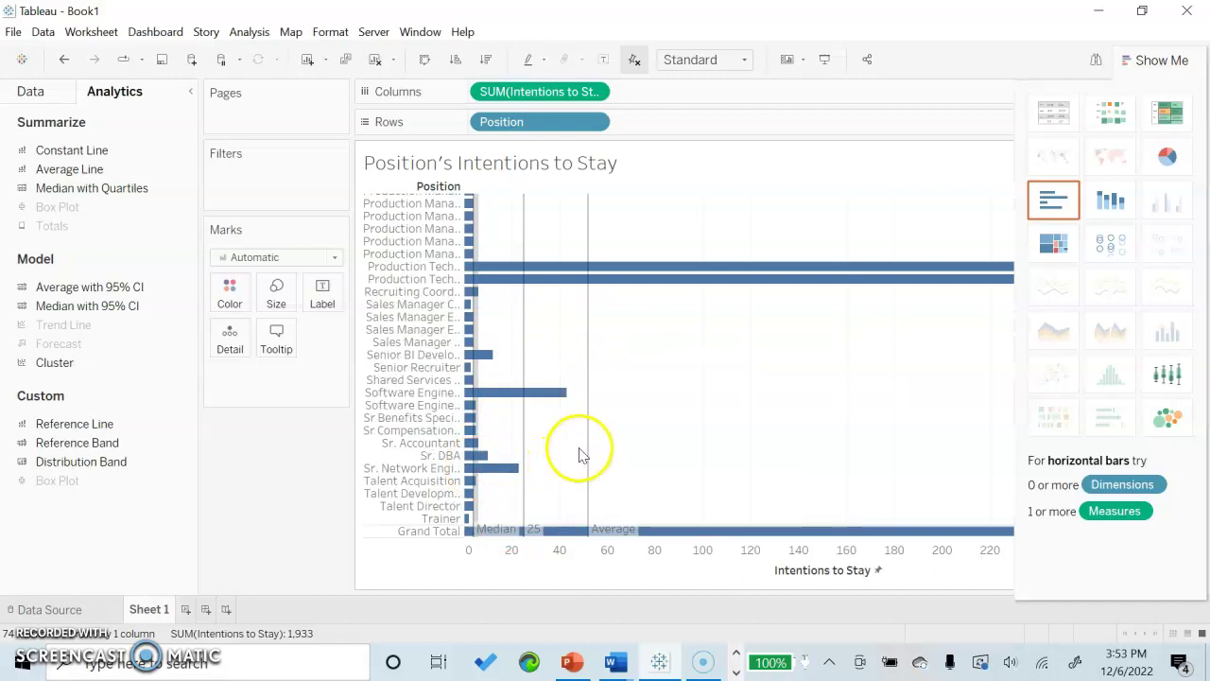
{"action": "mouse_move", "coordinate": [588, 450]}
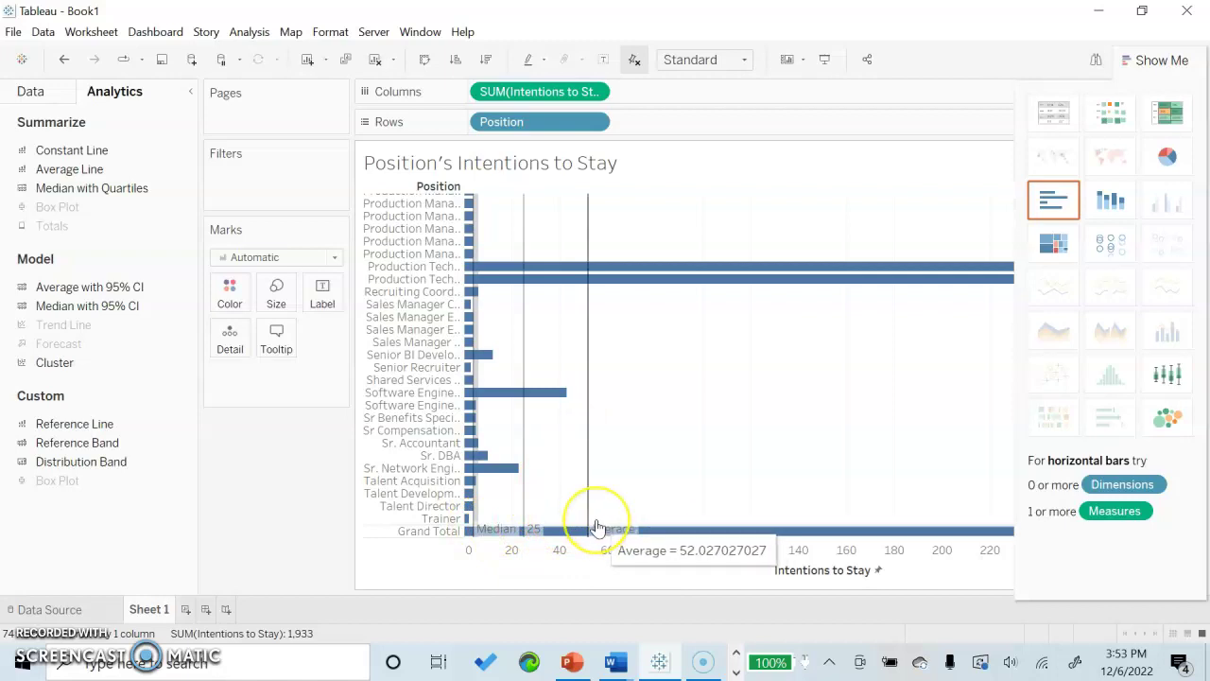
{"action": "mouse_move", "coordinate": [473, 508]}
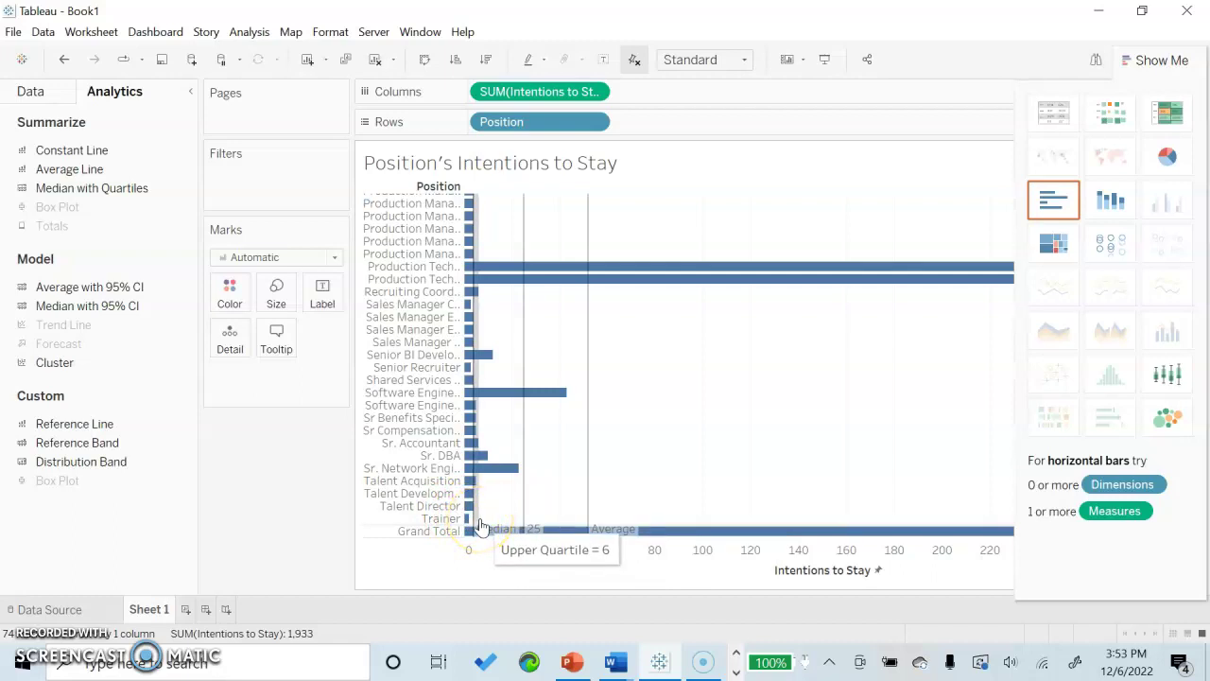
{"action": "left_click", "coordinate": [565, 495]}
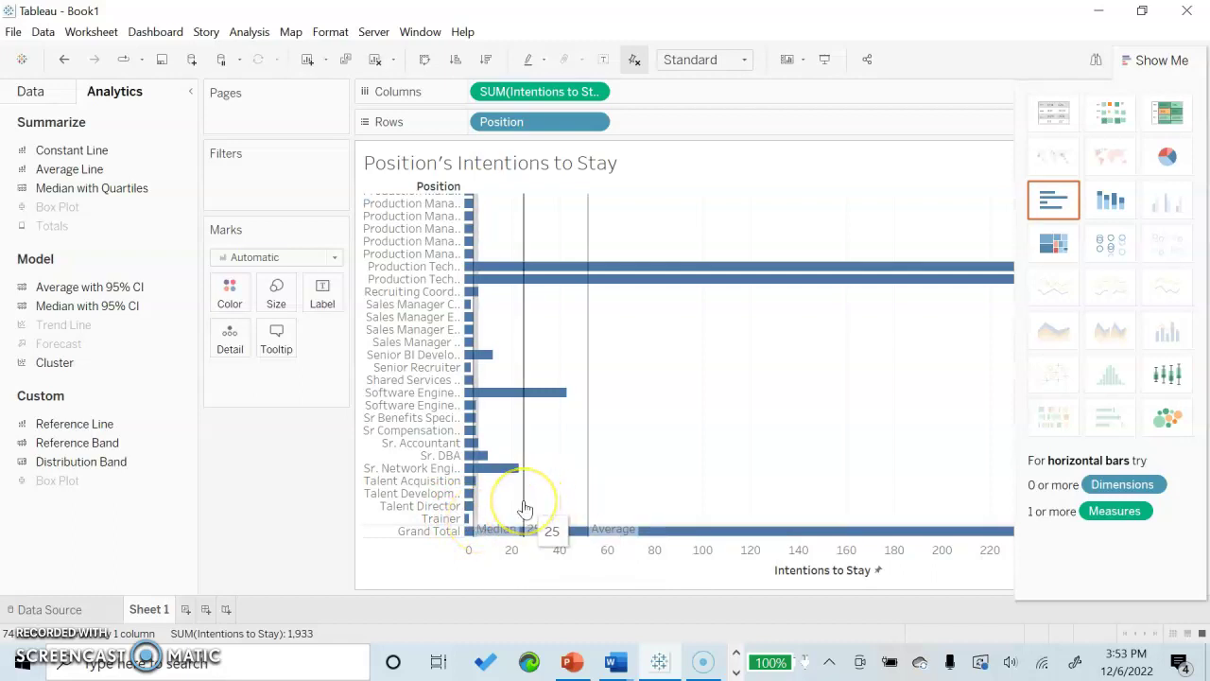
{"action": "left_click", "coordinate": [588, 515]}
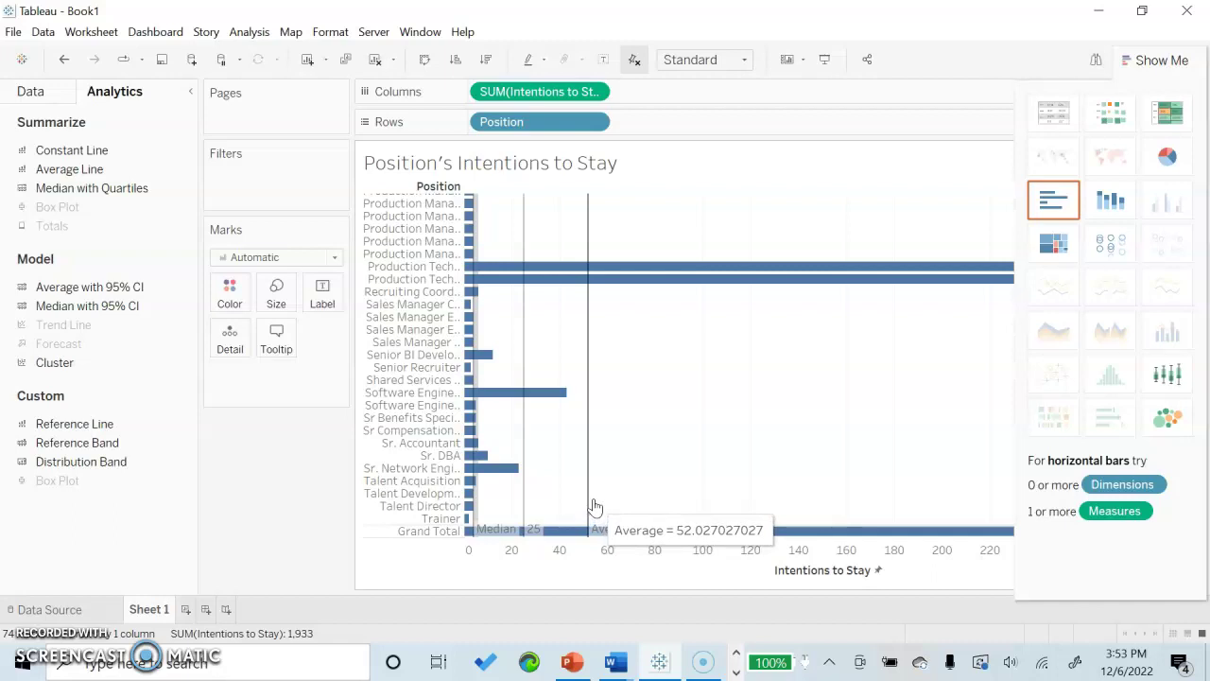
Remove the Grand Total row, returning the average line to about 26.48.
{"action": "left_click", "coordinate": [588, 380]}
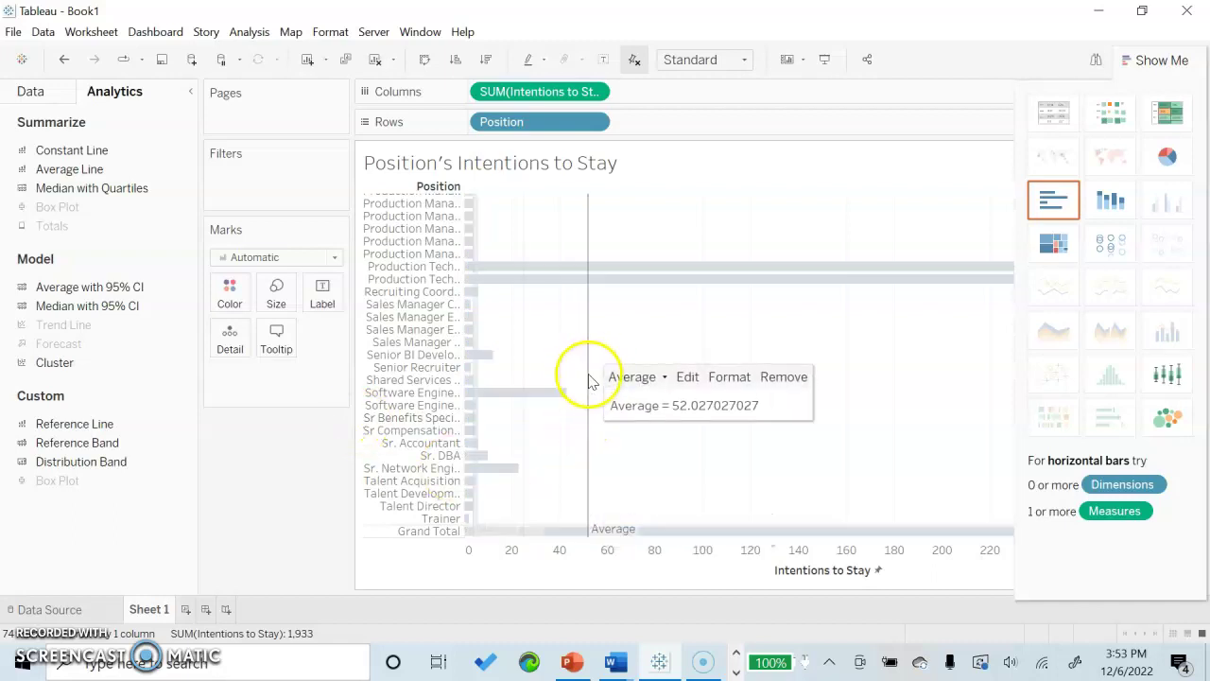
{"action": "left_click", "coordinate": [567, 378]}
{"action": "left_click", "coordinate": [416, 532]}
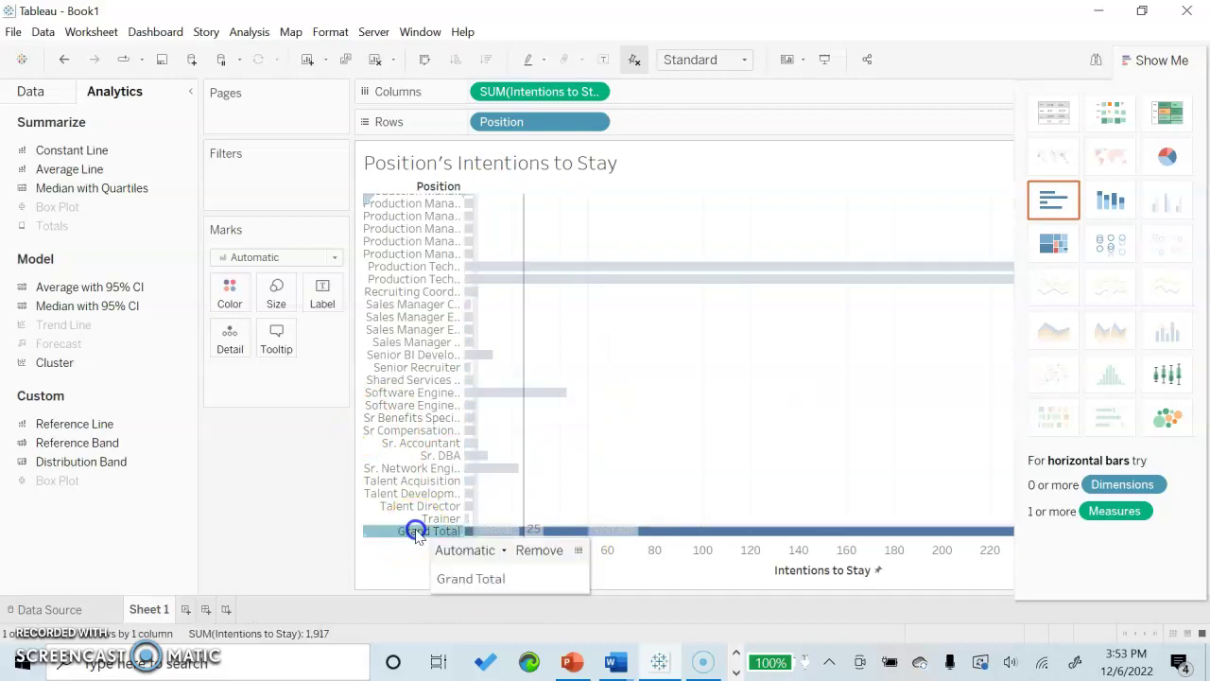
{"action": "right_click", "coordinate": [416, 534]}
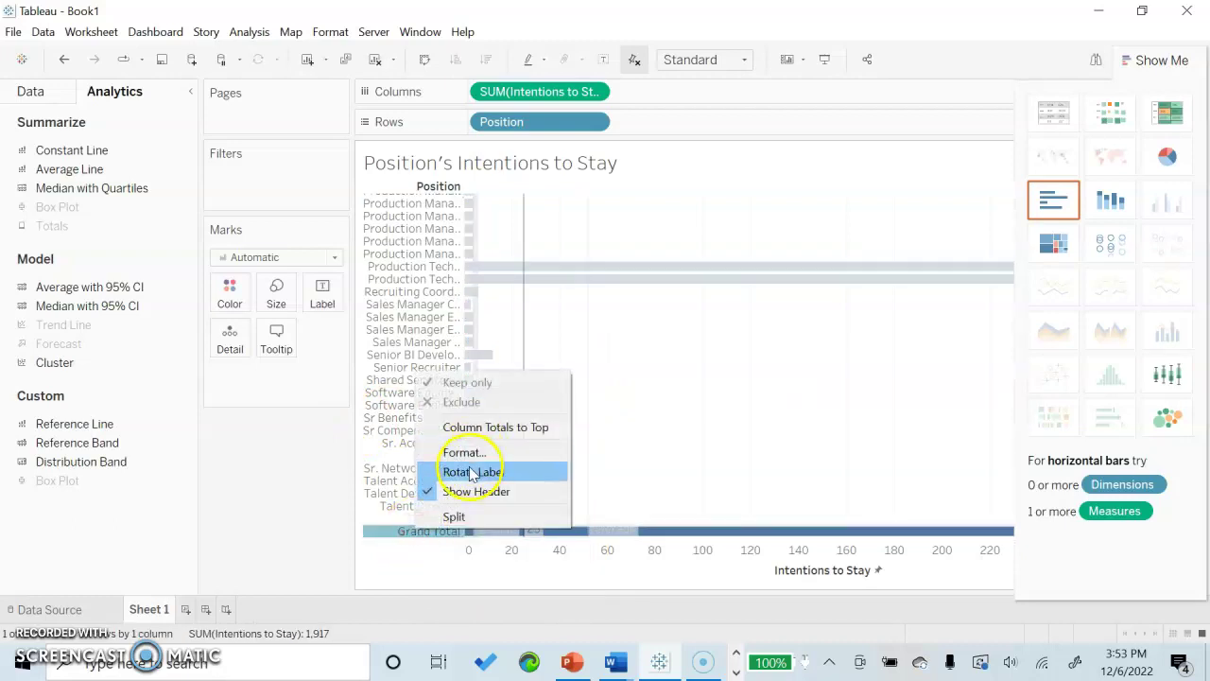
{"action": "left_click", "coordinate": [402, 532]}
{"action": "left_click", "coordinate": [397, 535]}
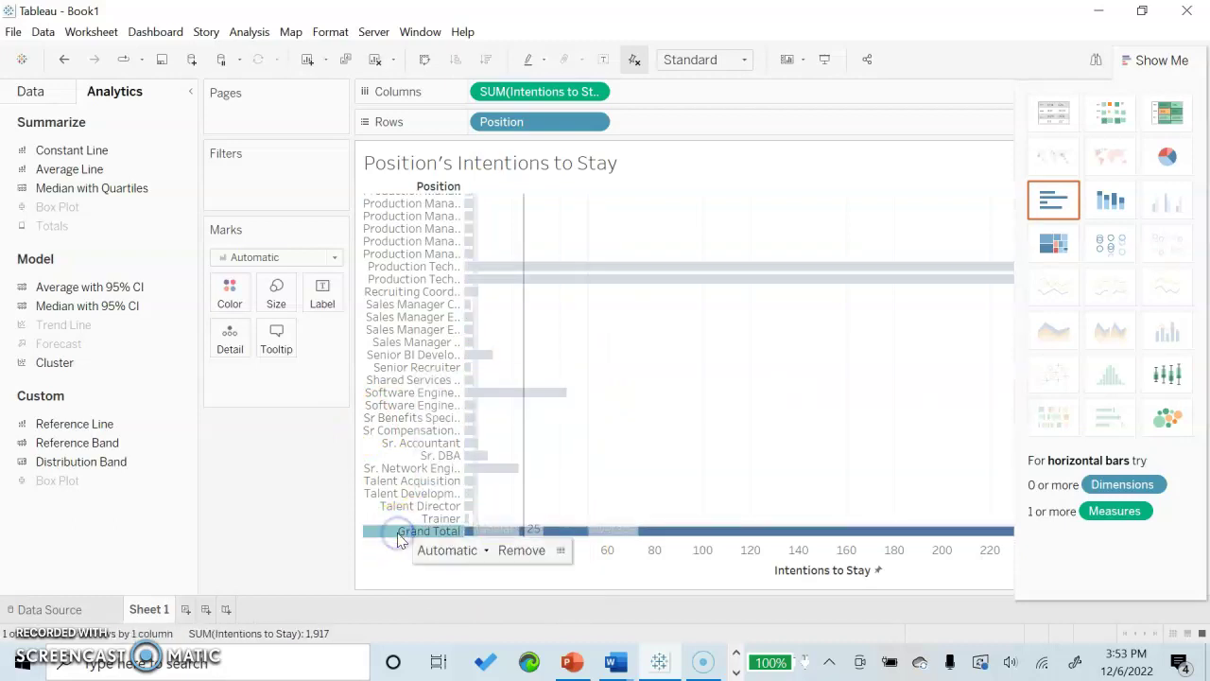
{"action": "left_click", "coordinate": [509, 540]}
{"action": "left_click", "coordinate": [509, 551]}
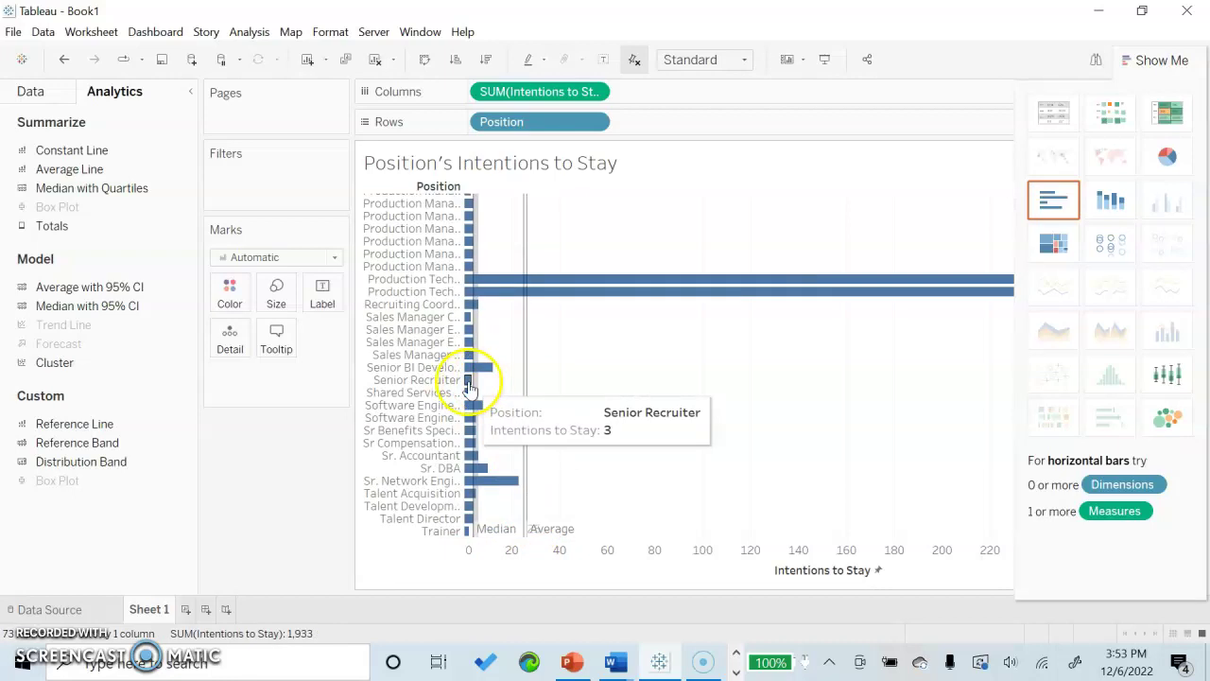
{"action": "left_click", "coordinate": [477, 386]}
{"action": "left_click", "coordinate": [209, 226]}
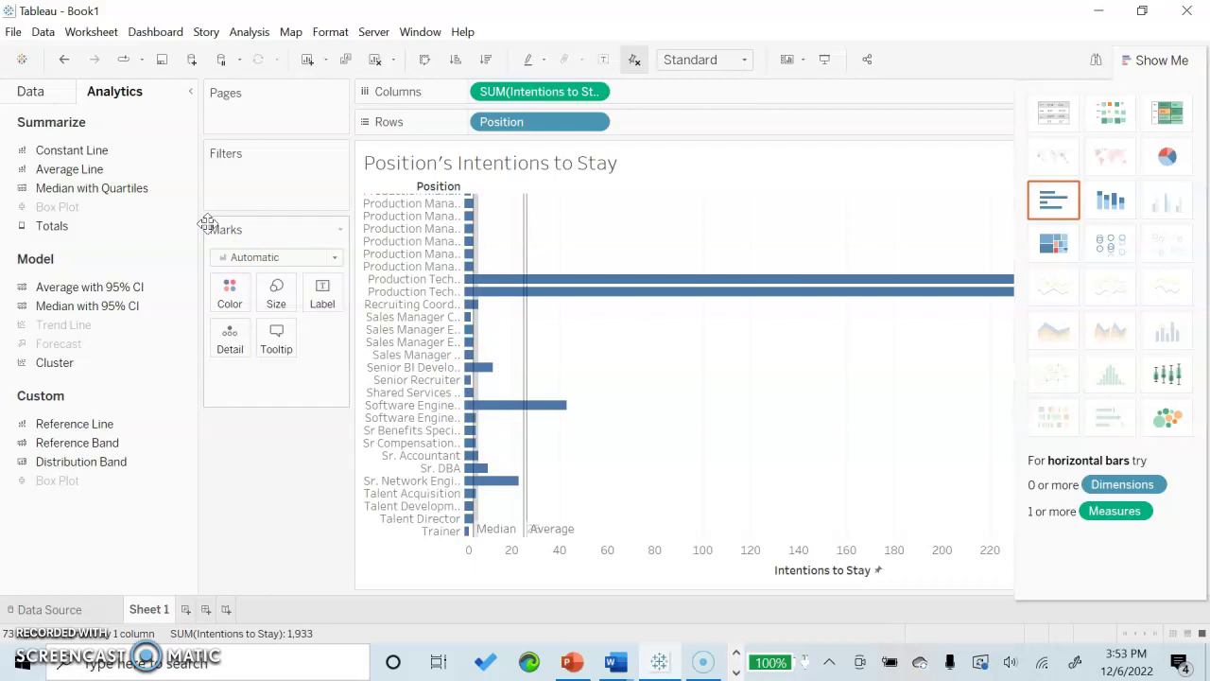
{"action": "left_click", "coordinate": [75, 129]}
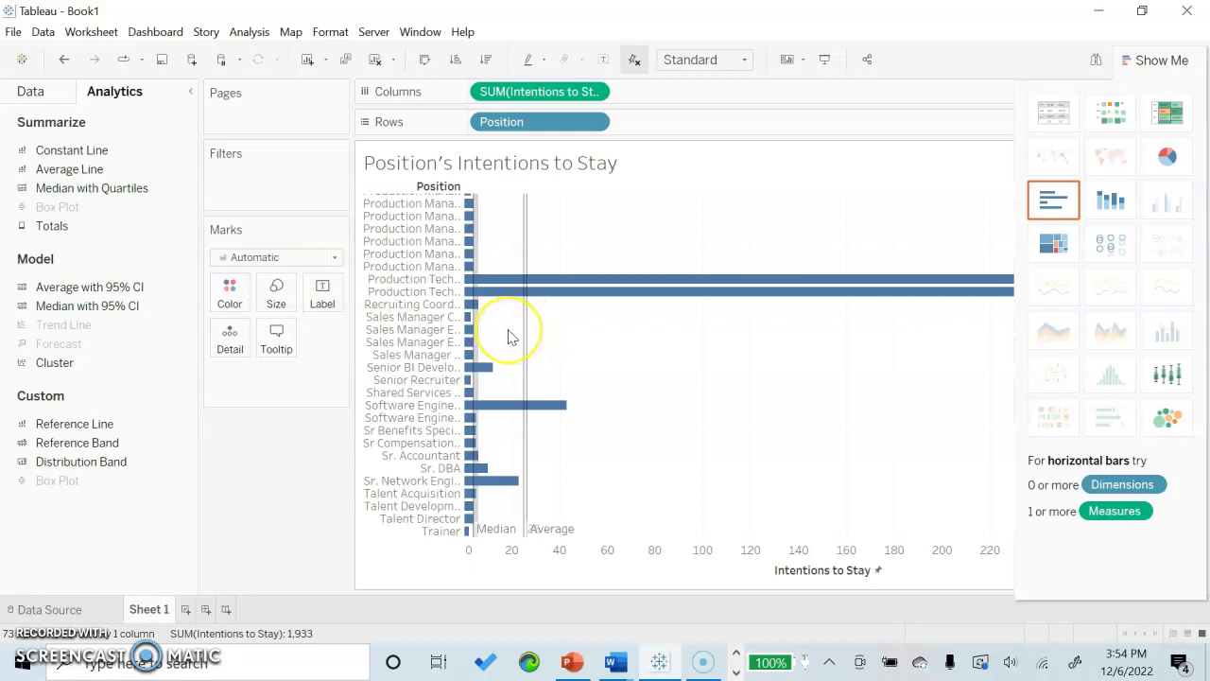
{"action": "scroll", "coordinate": [506, 335], "scroll_direction": "up", "scroll_amount": 1}
{"action": "left_click", "coordinate": [525, 236]}
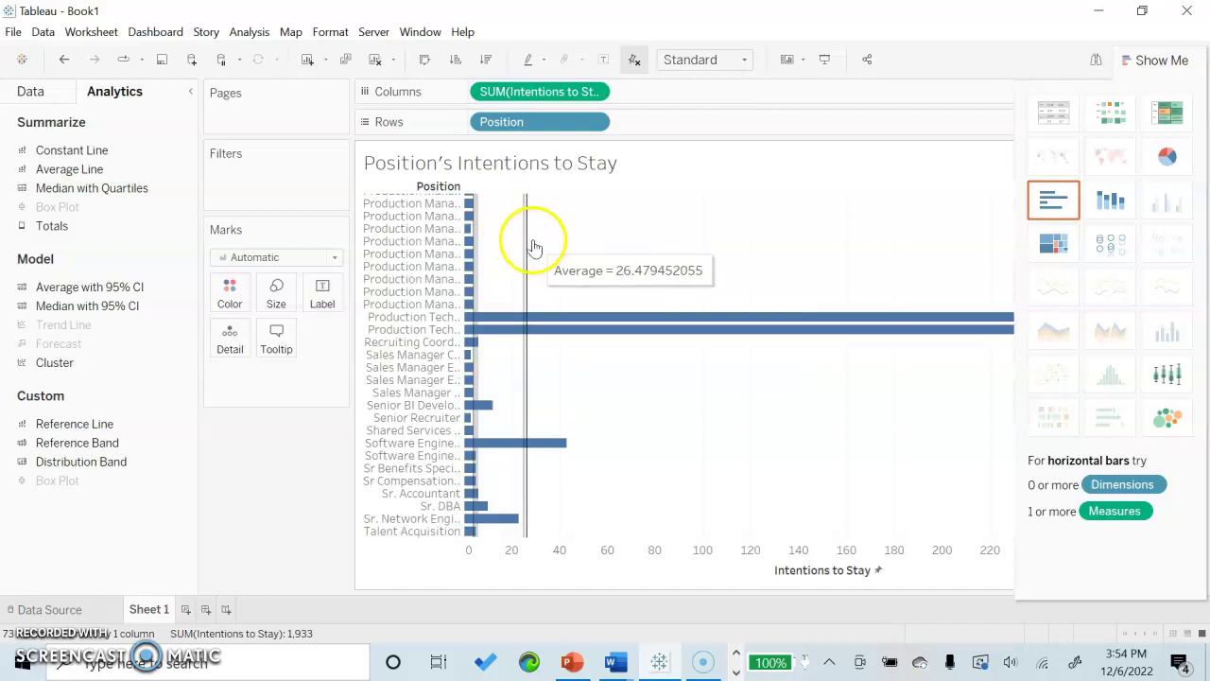